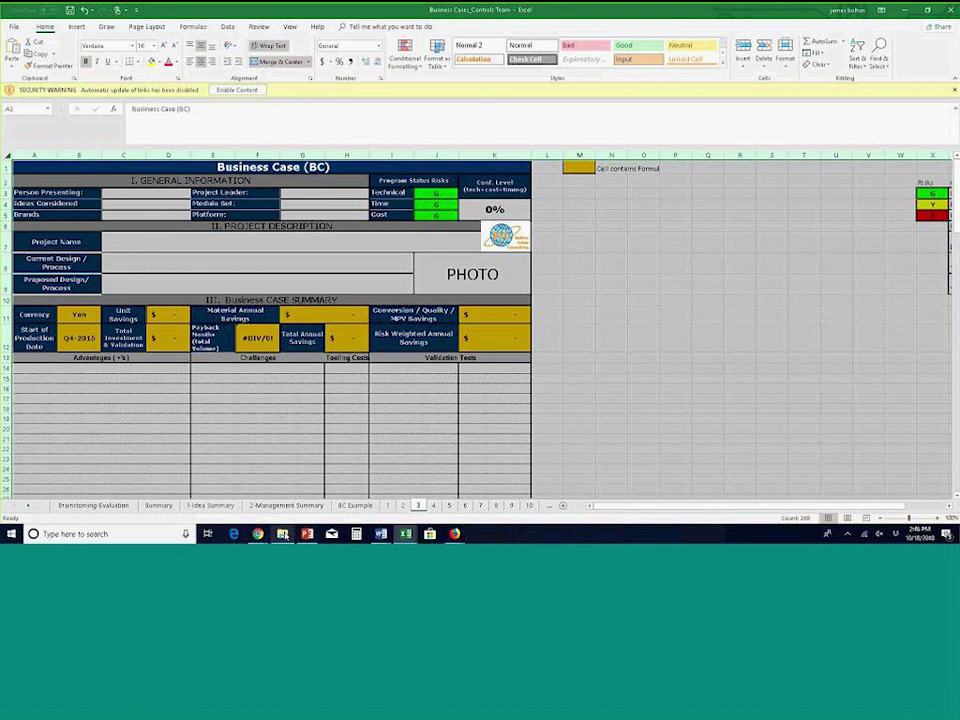
- Open the Business Cases_HAPQ_Combined_CNL_160714 workbook from the Results folder and browse its numbered business case sheets
left_click(283, 534)
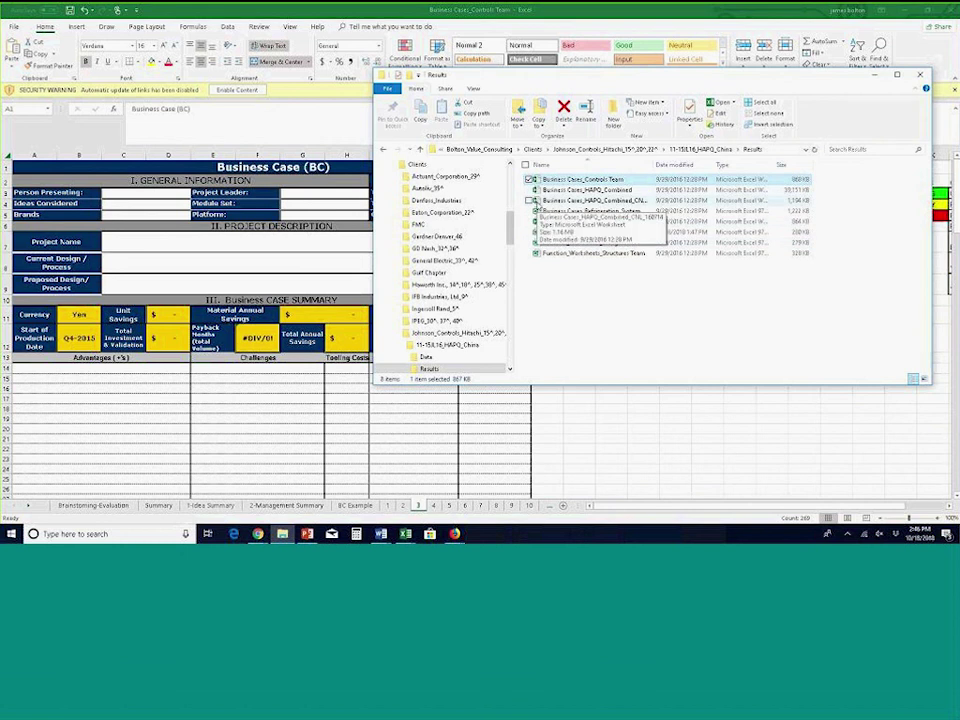
double_click(536, 202)
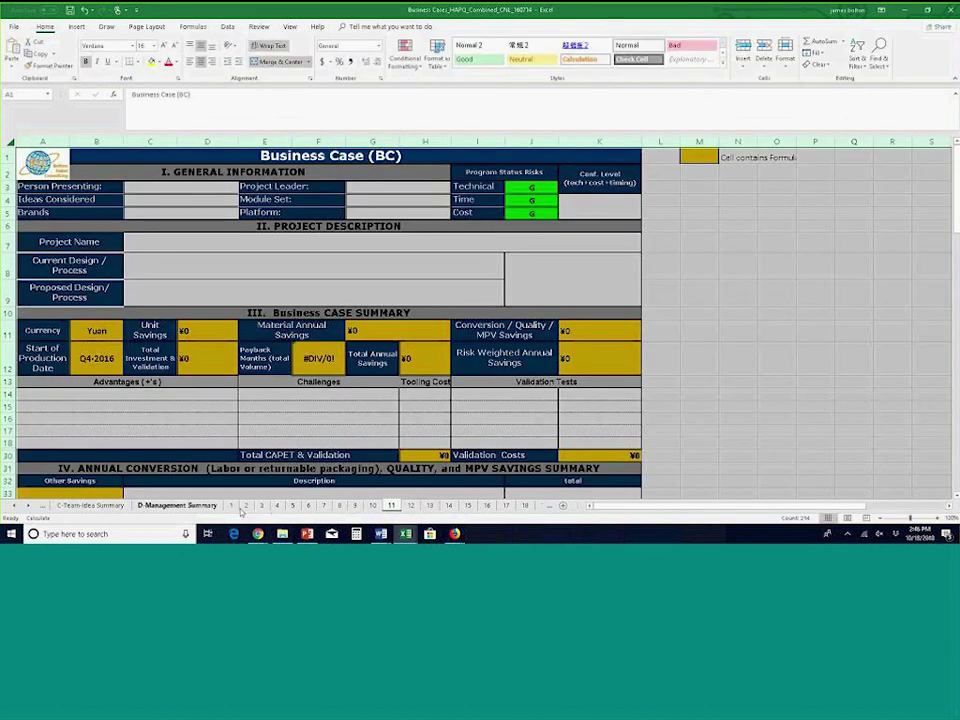
left_click(231, 505)
left_click(247, 505)
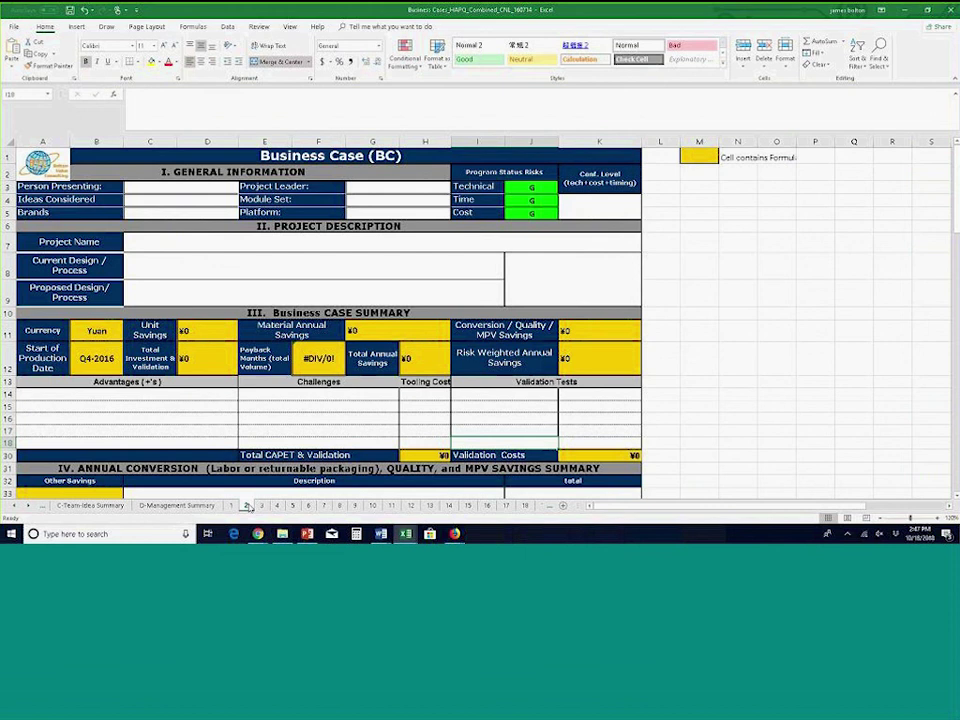
left_click(323, 505)
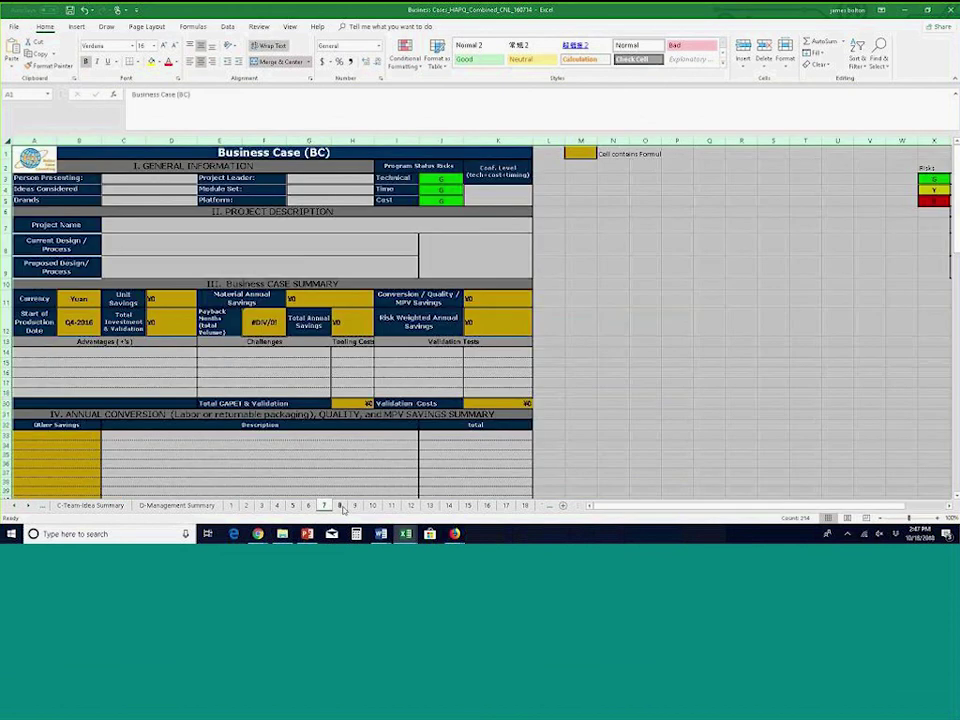
left_click(392, 505)
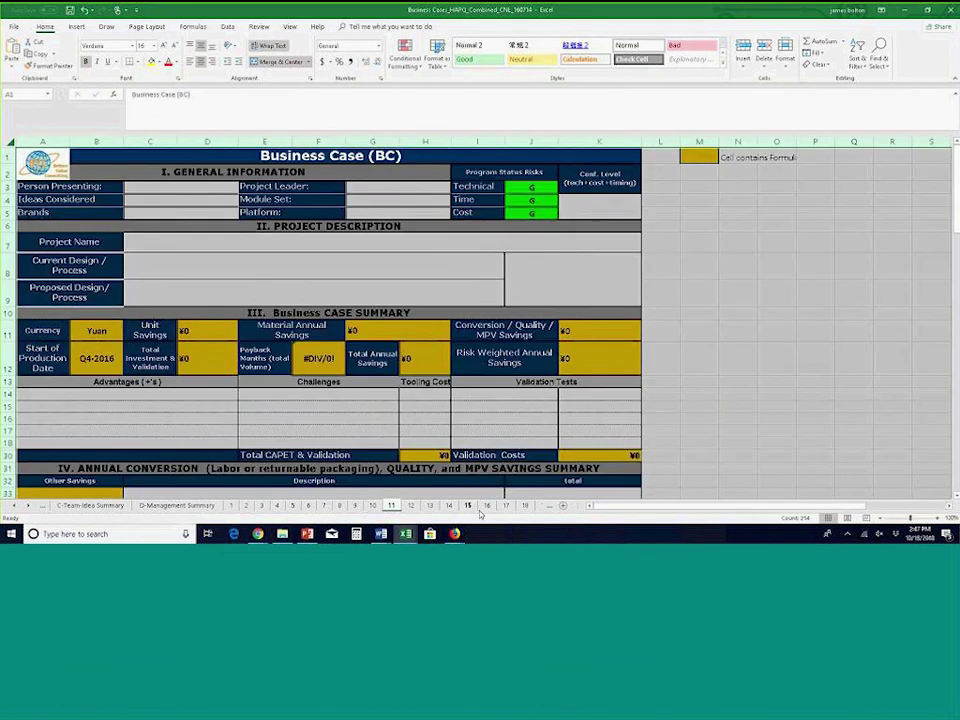
left_click(486, 505)
- View the D-Management Summary sheet and return to business case sheet 1 with its whole-sheet selection cleared
left_click(165, 506)
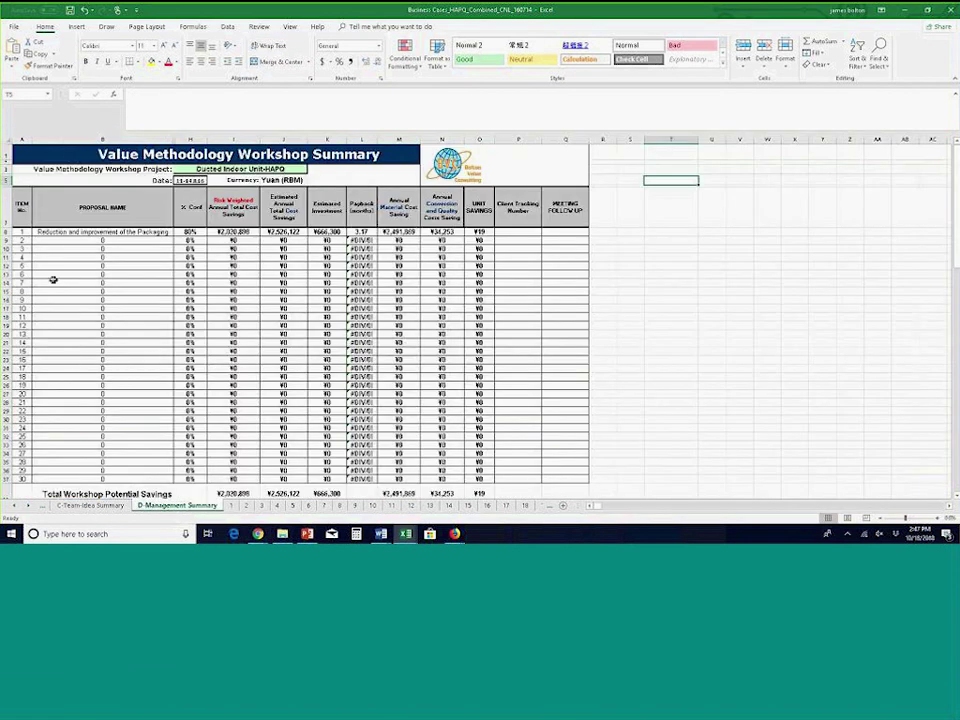
left_click(230, 506)
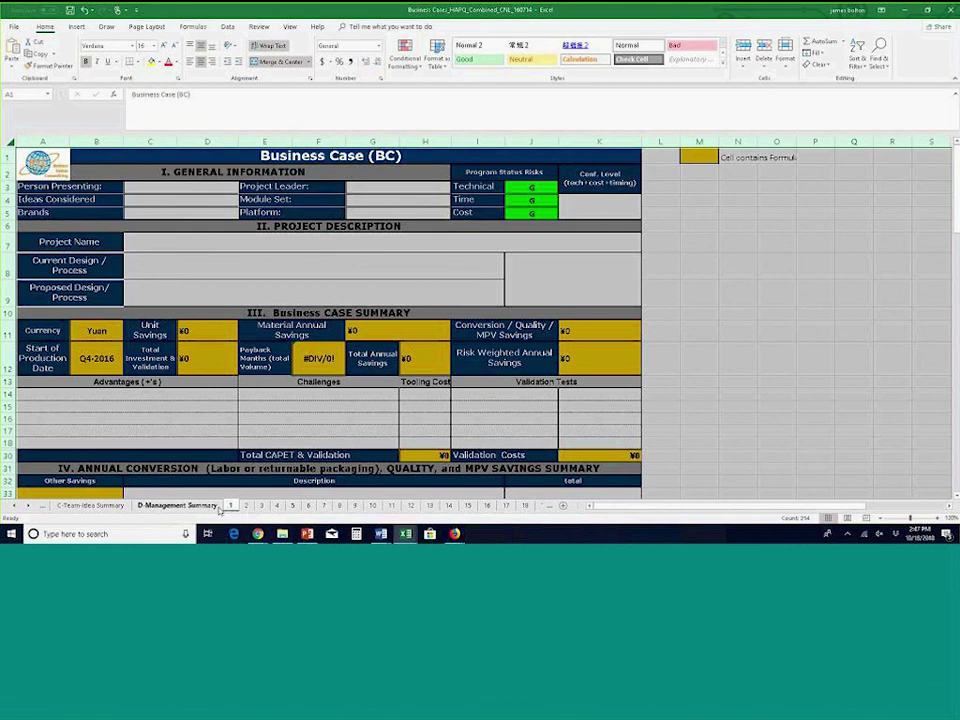
left_click(28, 506)
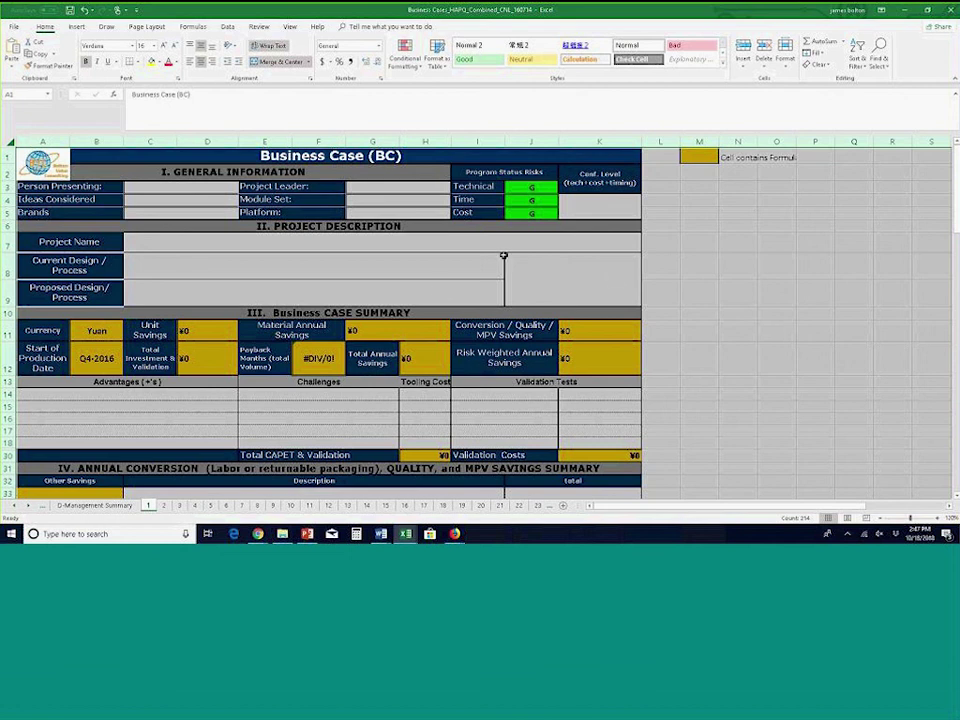
left_click(688, 271)
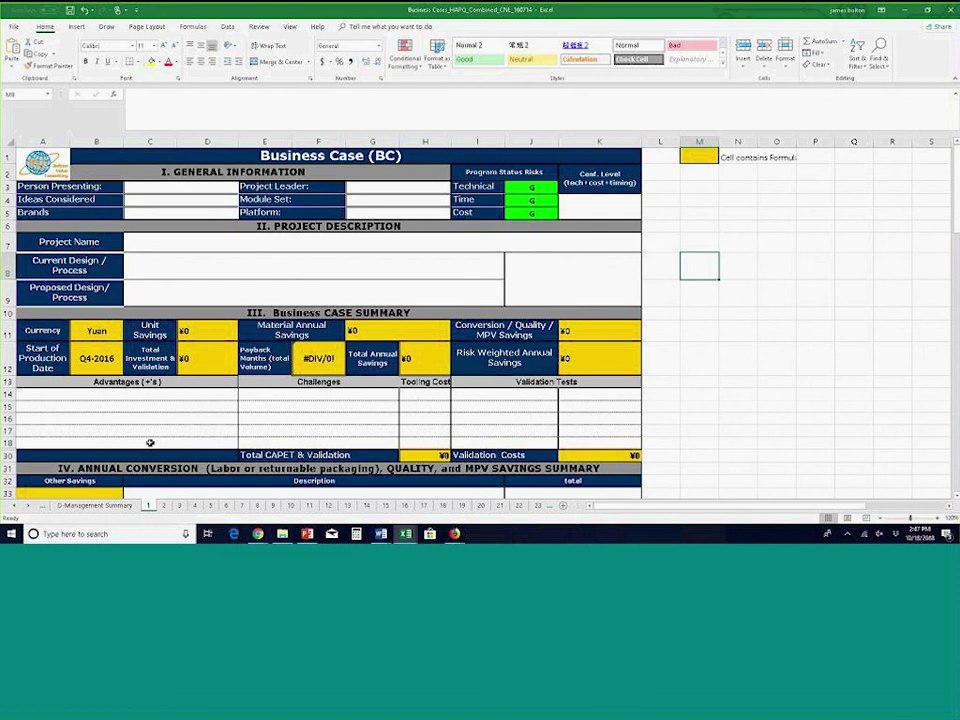
- Set the first Other Savings entry in row 33 of sheet 1 to CONVERSION
scroll(190, 204, "down", 4)
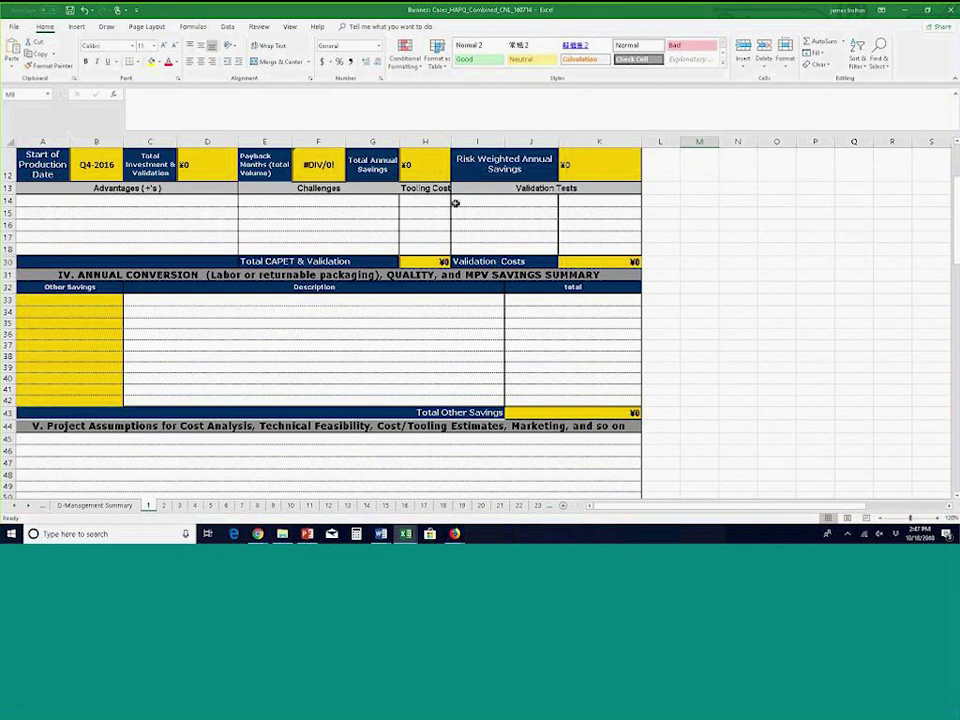
left_click(118, 300)
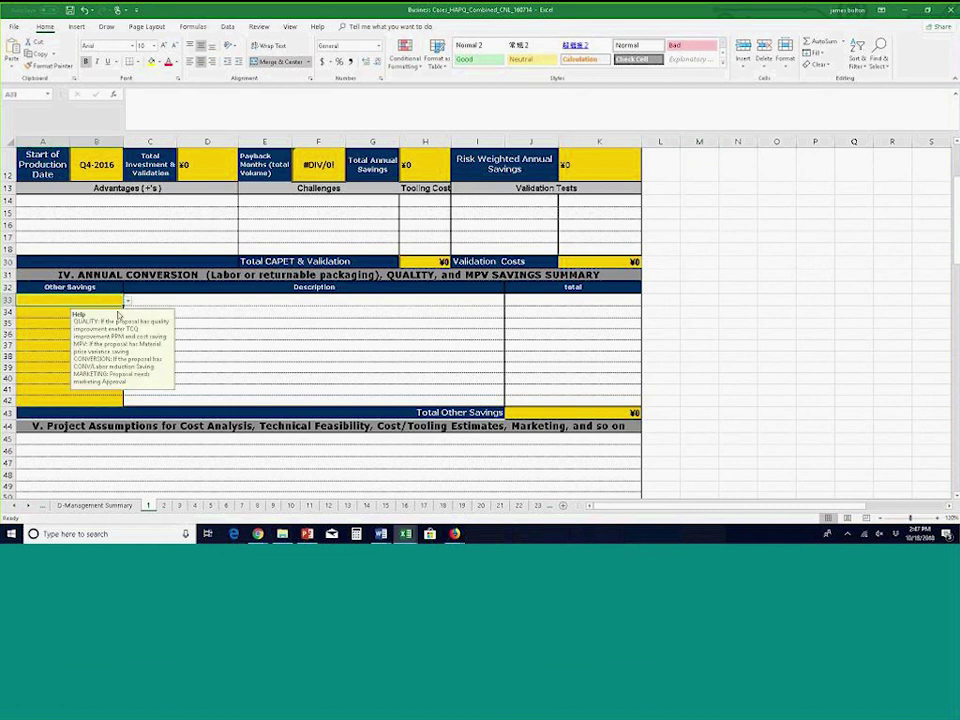
left_click(128, 301)
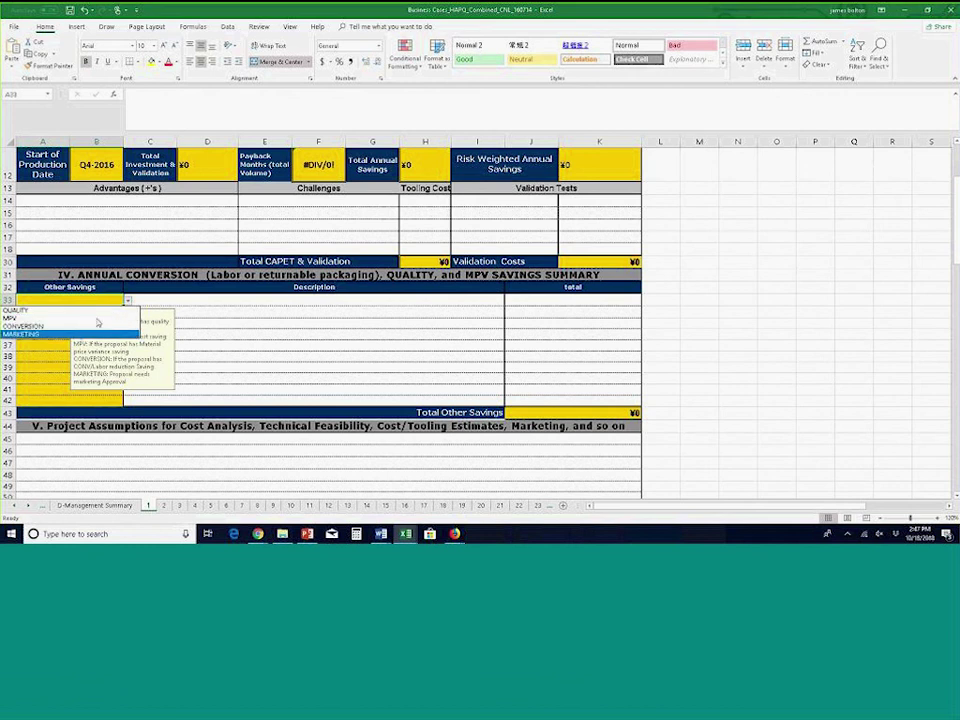
left_click(127, 300)
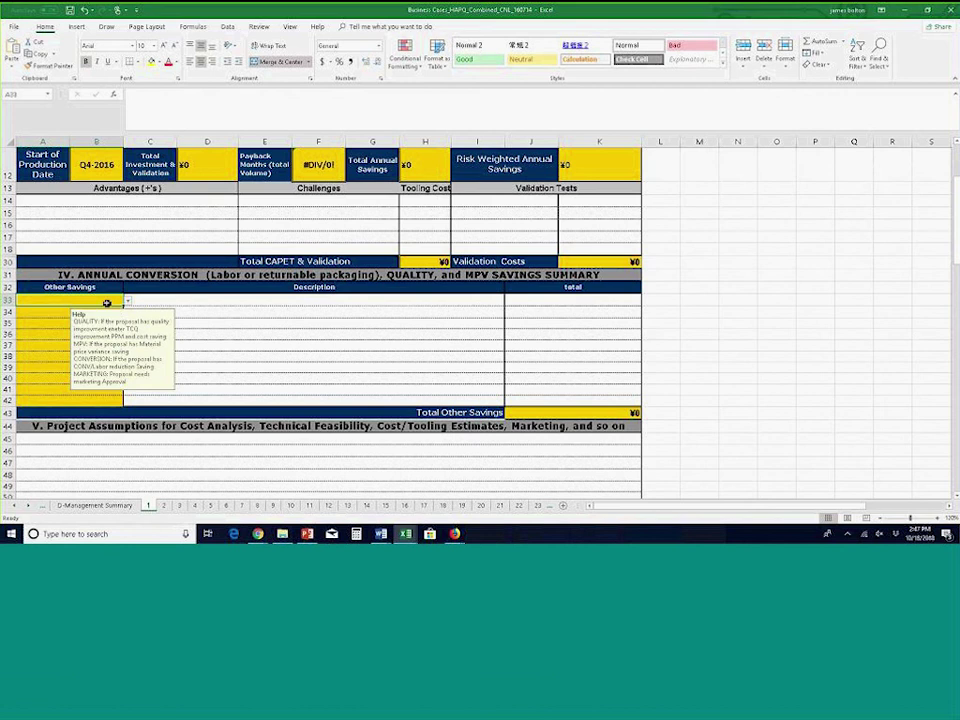
left_click(128, 301)
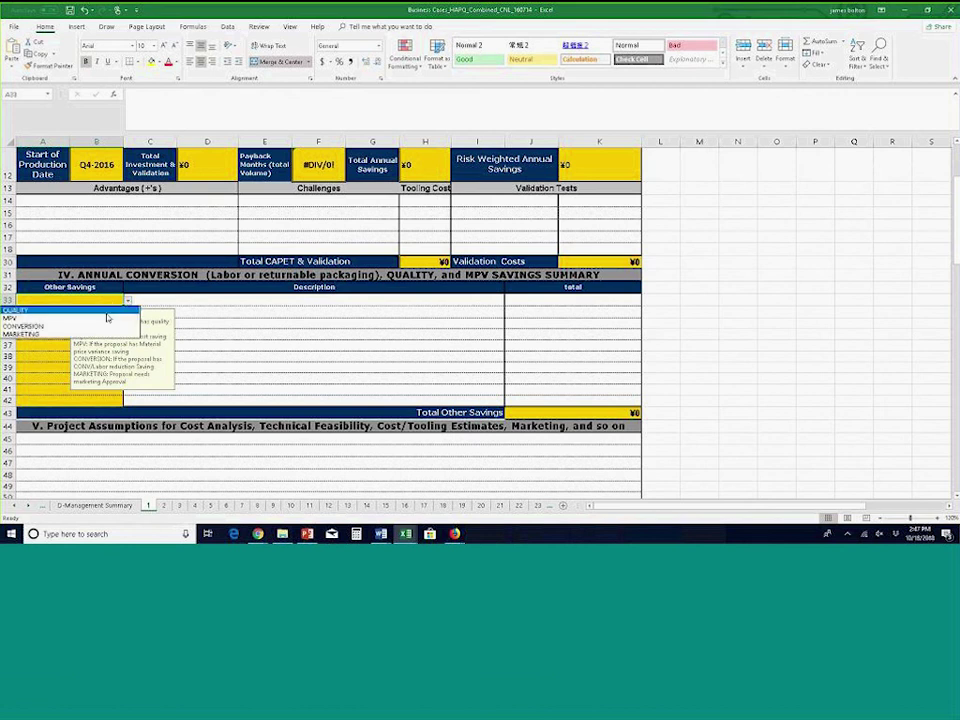
left_click(103, 327)
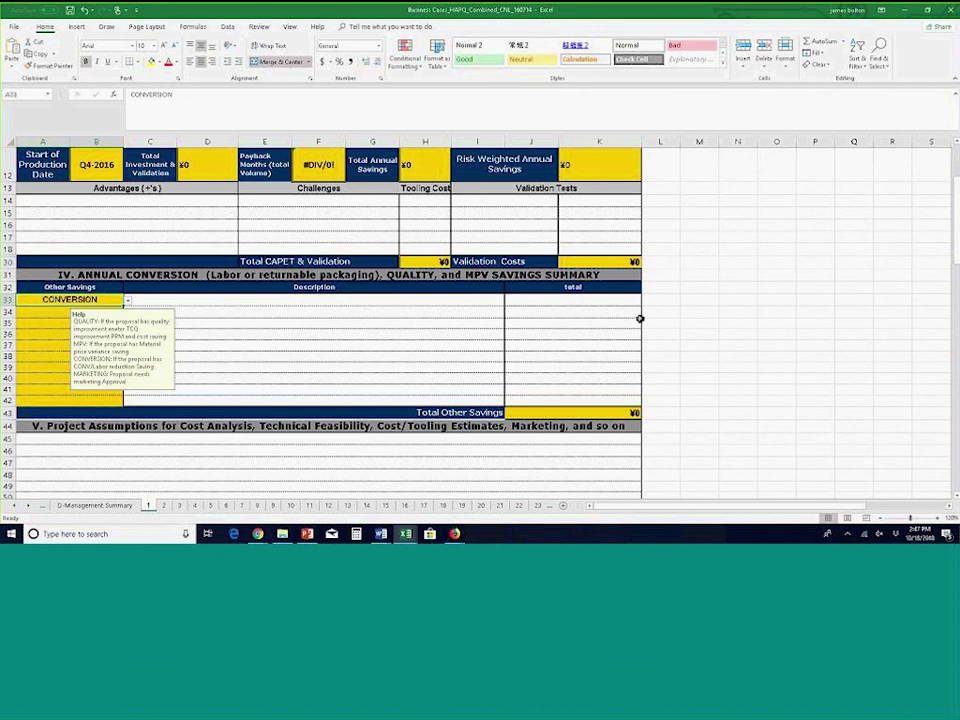
- Examine the Project Assumptions, Material Savings and Next Steps sections of sheet 1, including the first material savings row
scroll(452, 375, "down", 2)
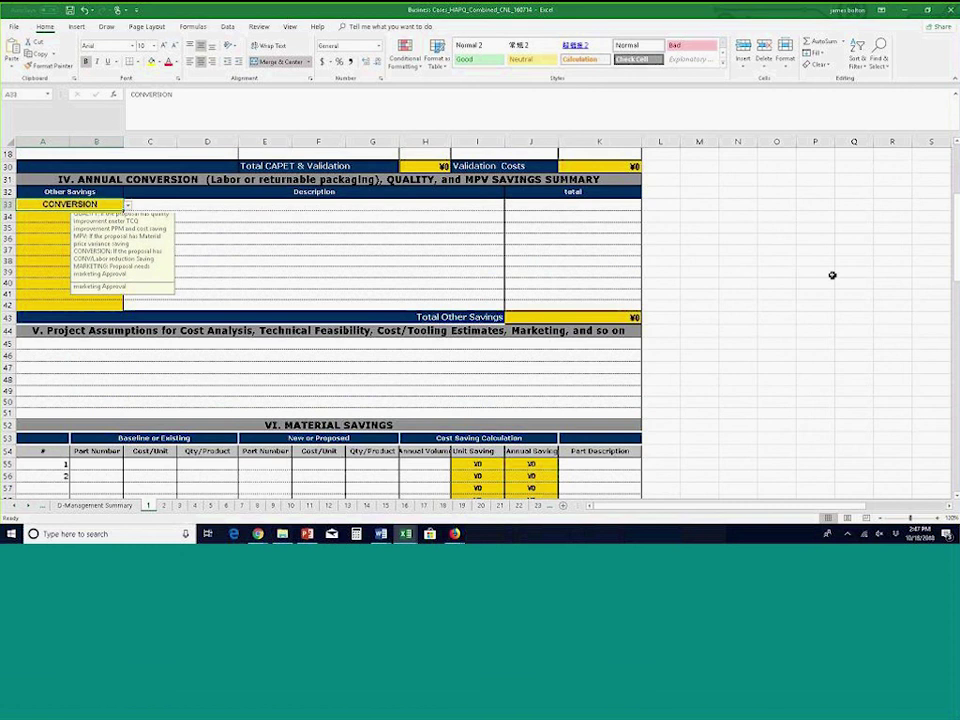
scroll(836, 272, "down", 2)
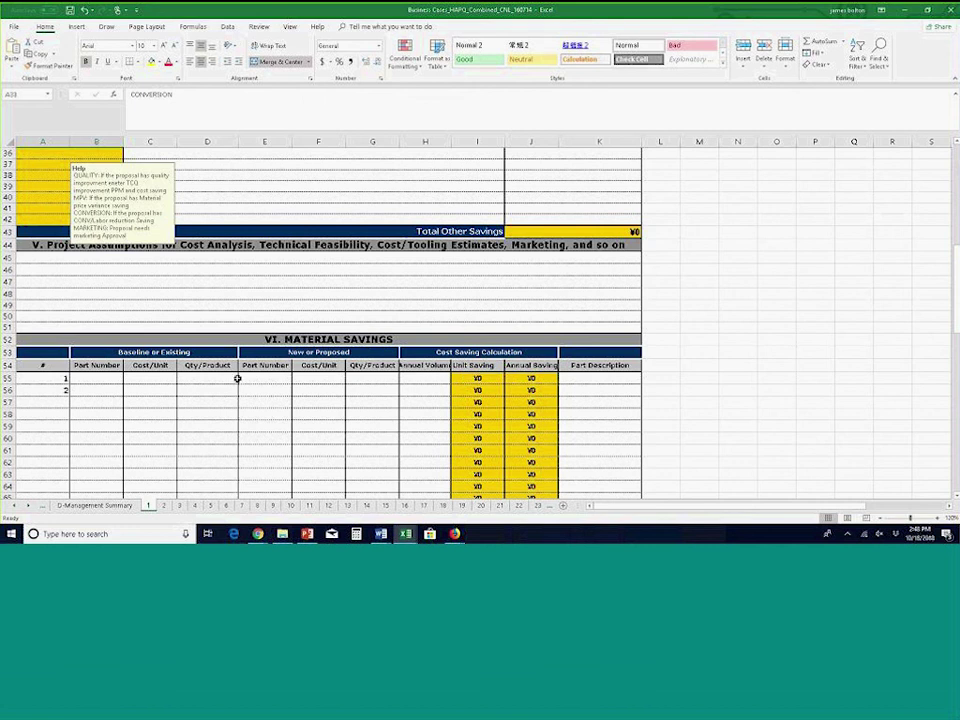
left_click(580, 378)
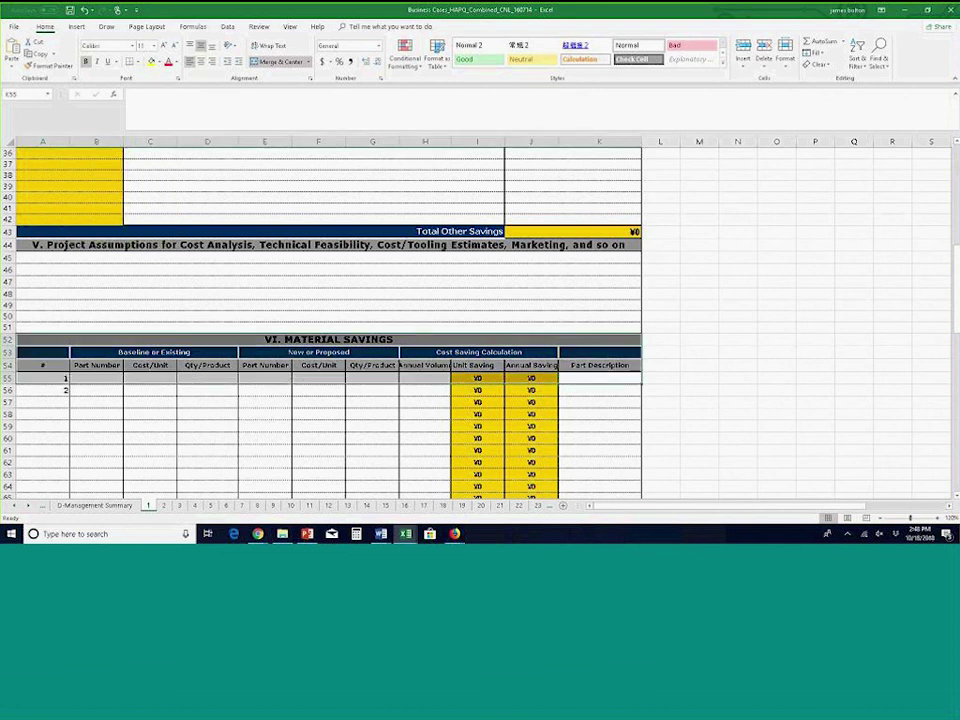
scroll(342, 279, "up", 12)
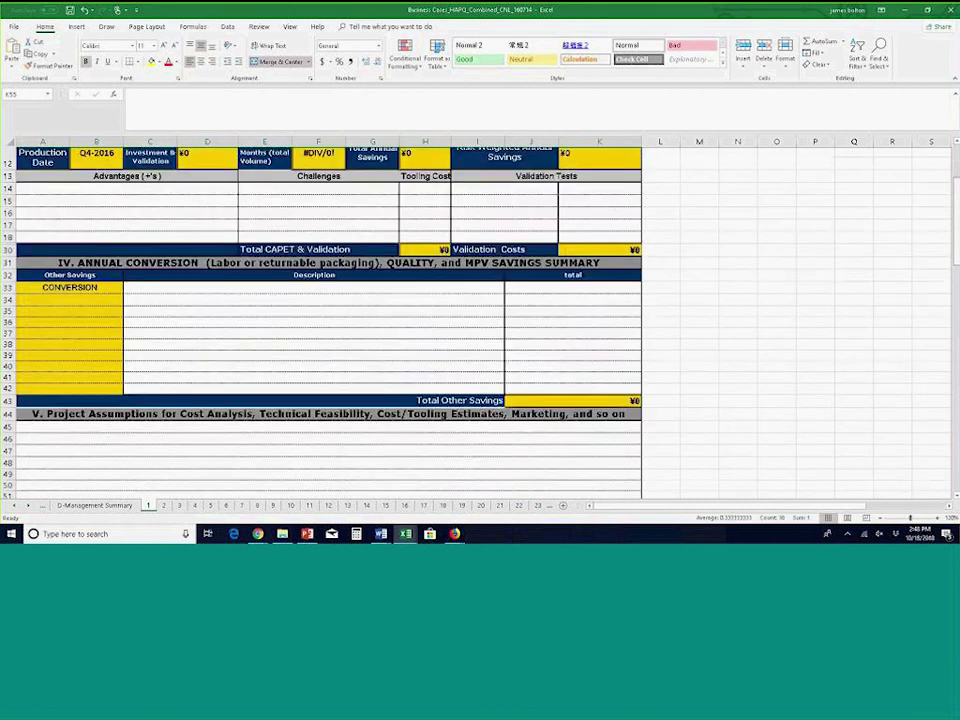
scroll(720, 298, "down", 1)
scroll(722, 297, "up", 1)
scroll(722, 296, "down", 11)
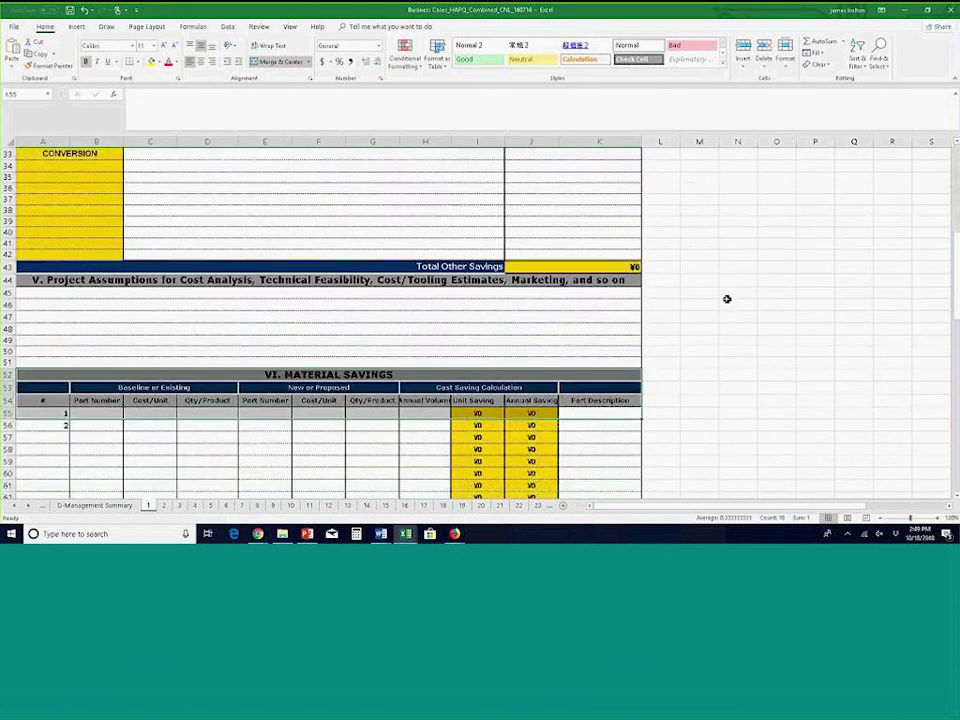
scroll(727, 299, "down", 17)
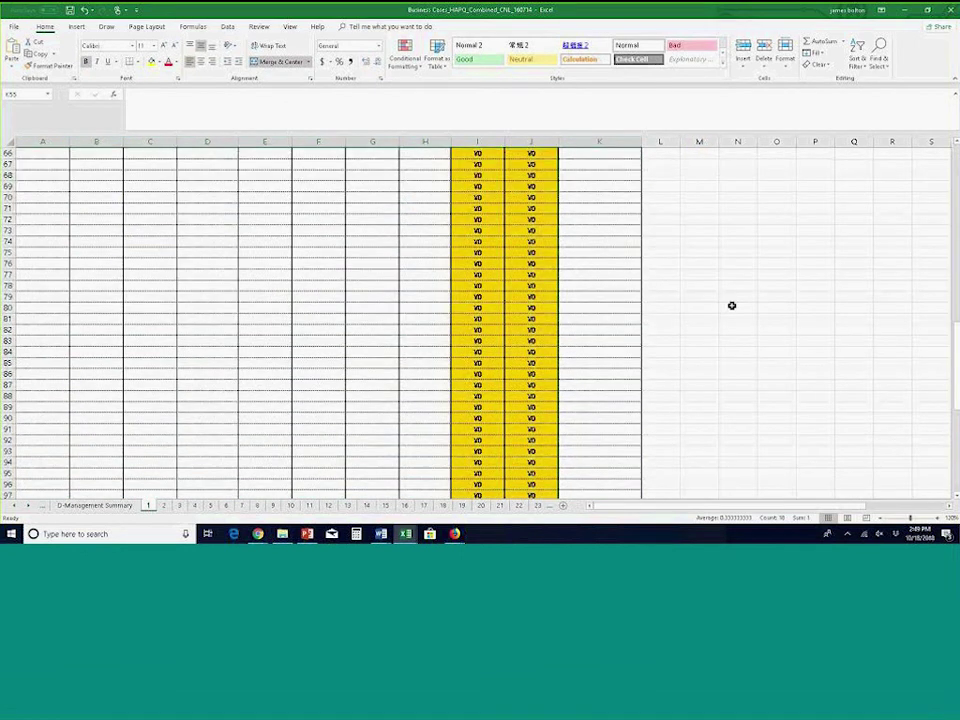
scroll(744, 307, "down", 3)
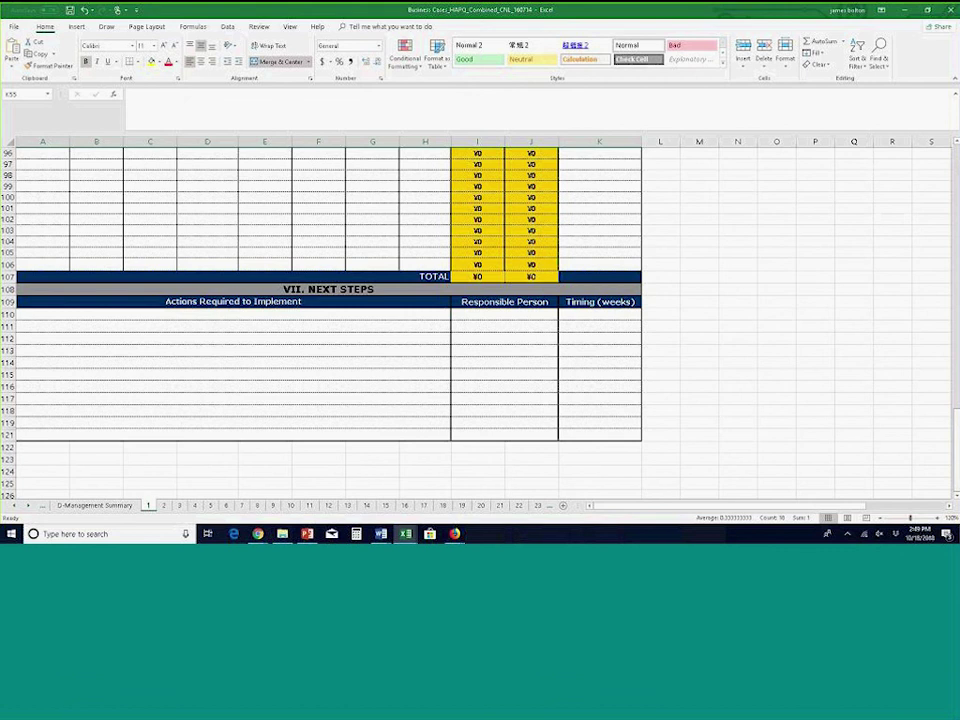
scroll(320, 320, "up", 18)
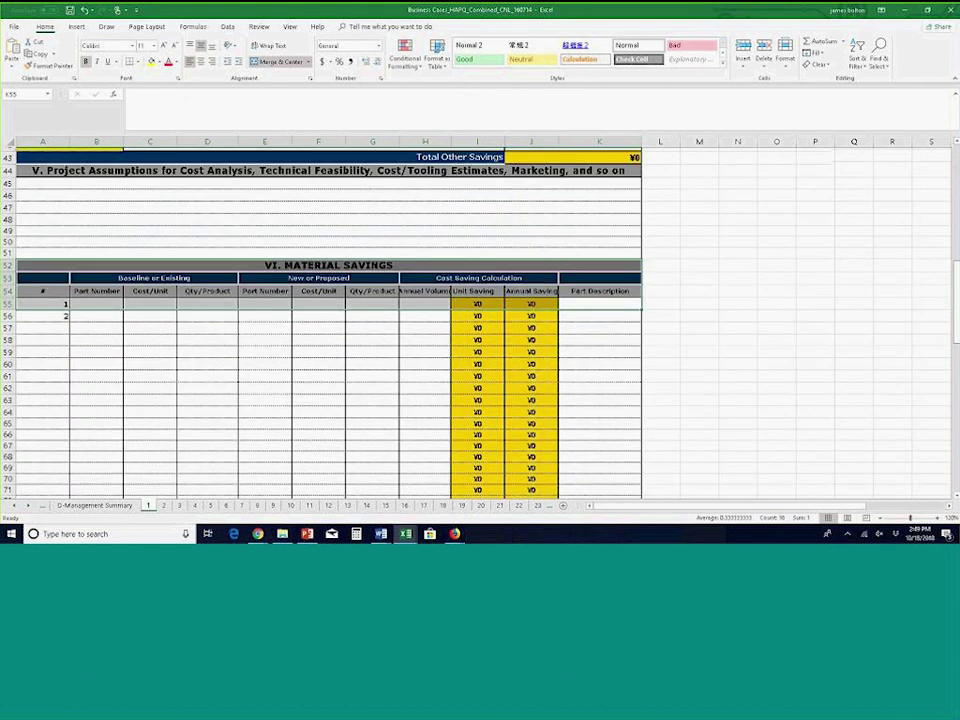
scroll(947, 161, "up", 10)
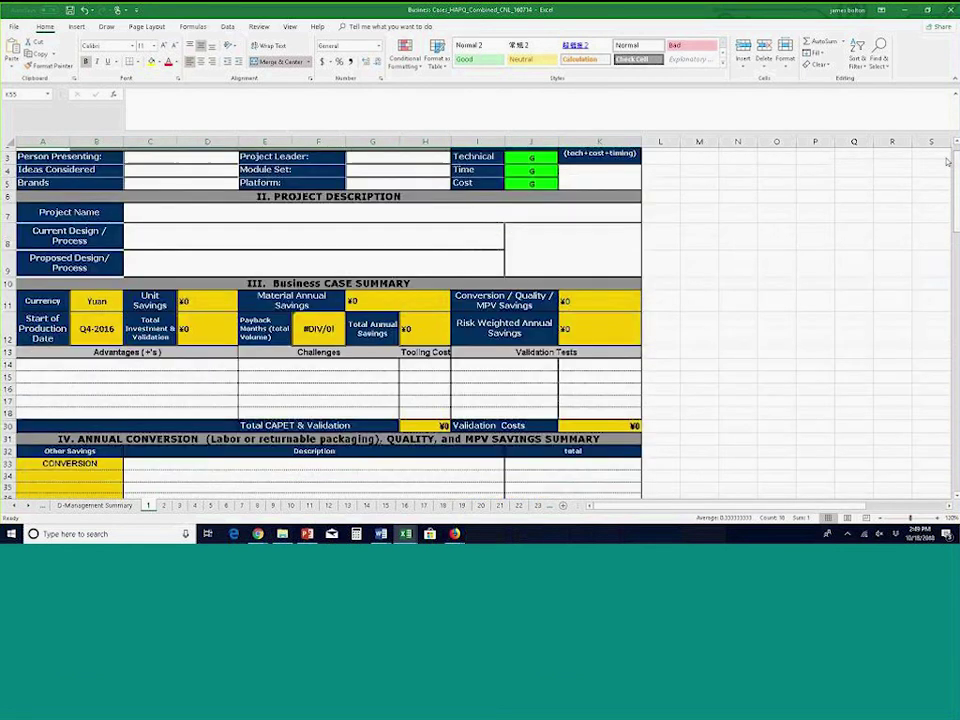
scroll(947, 161, "up", 1)
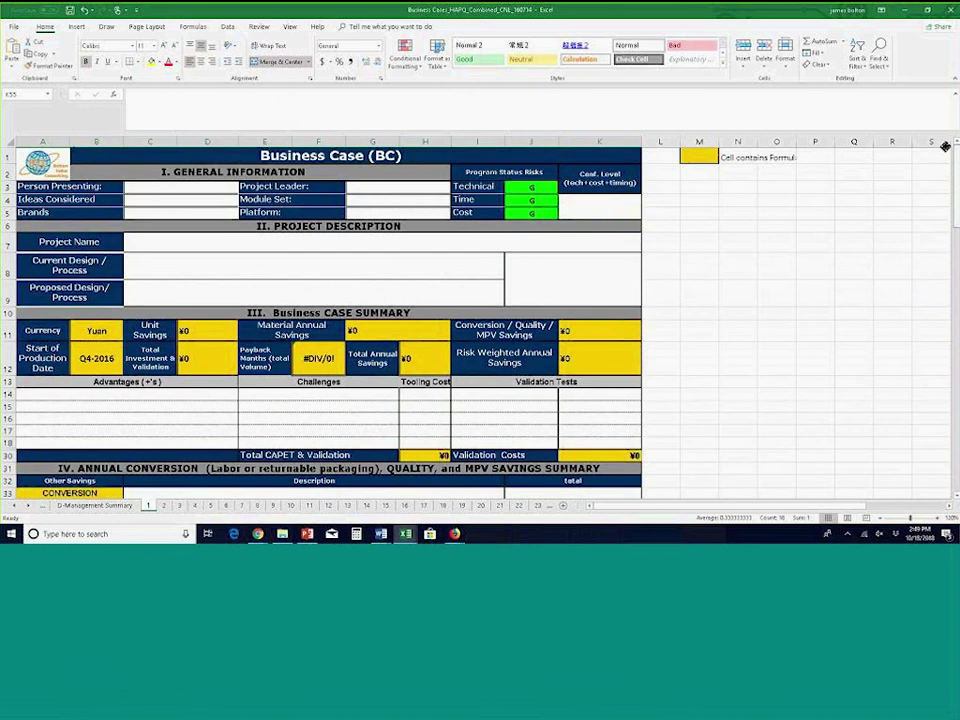
- Review the help notes for the Time and Cost risks and the rating options for Cost, without changing any rating
left_click(528, 190)
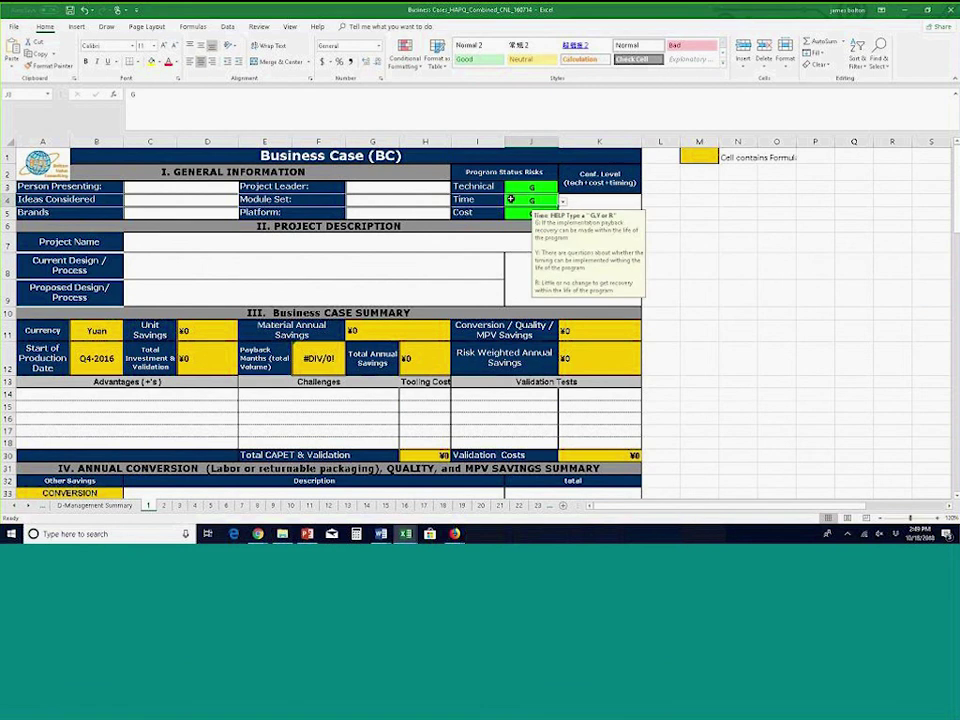
left_click(552, 215)
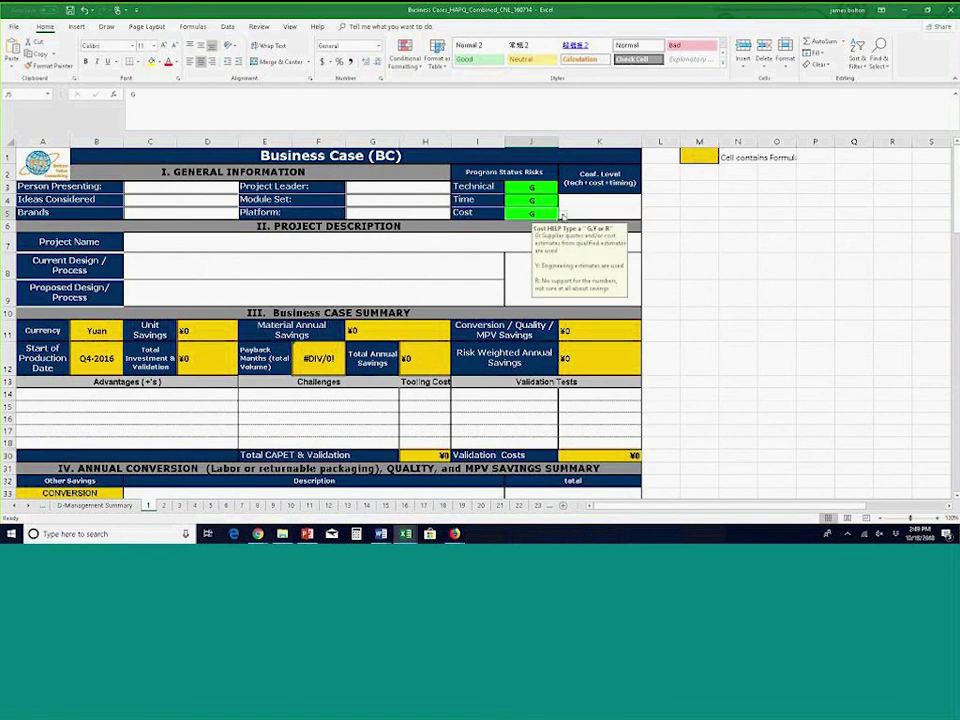
left_click(563, 215)
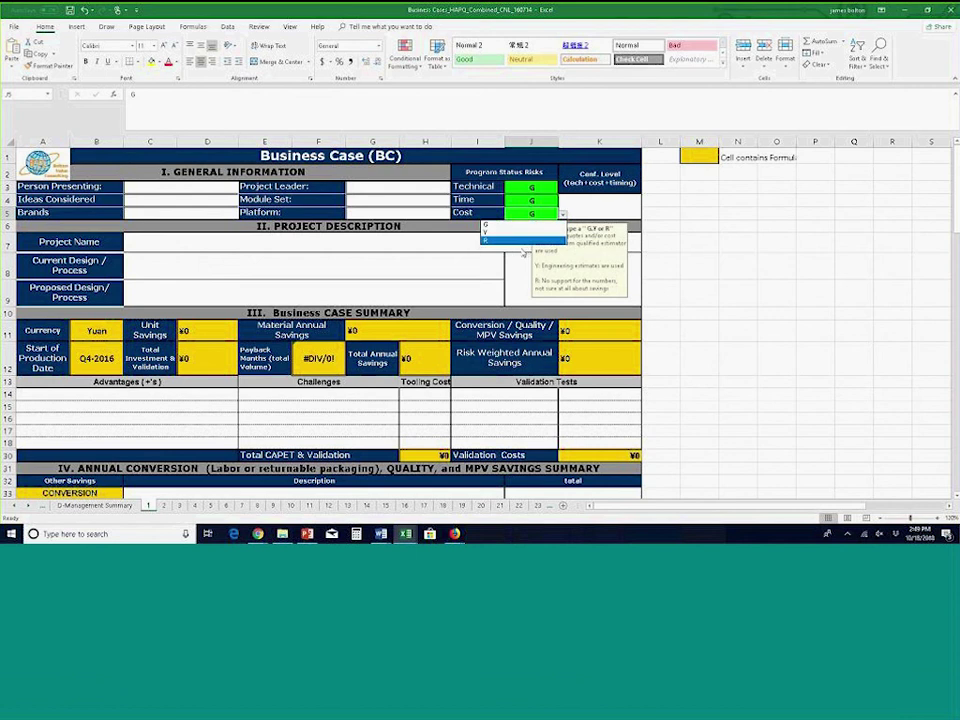
key("Escape")
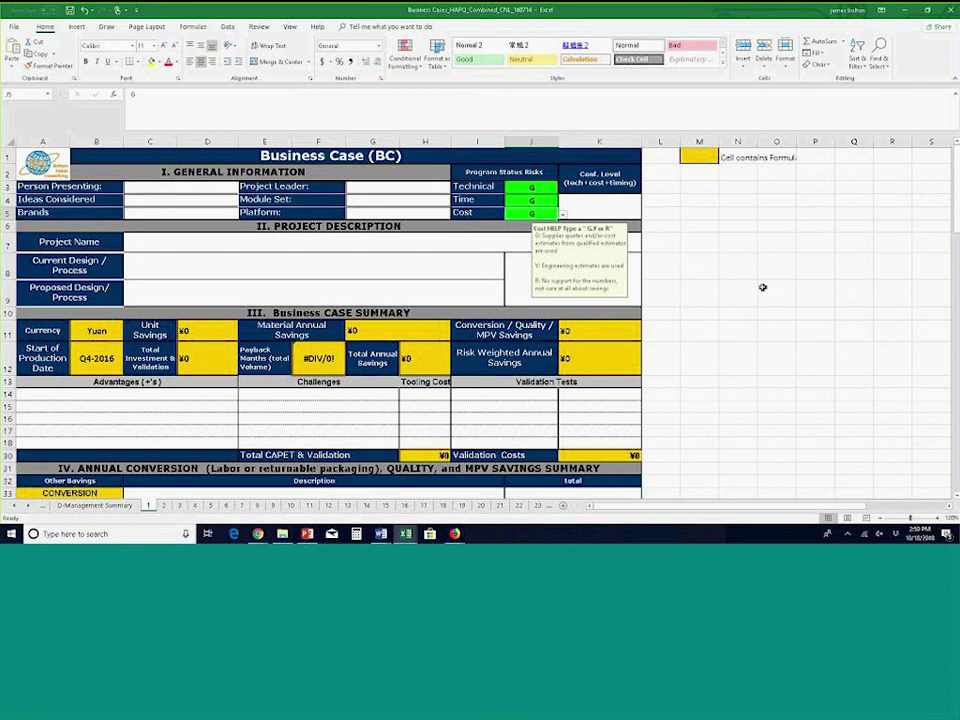
- Minimize the workbook, switch to the PowerPoint slide show and reveal the remaining bullets on the "How to Organize for Long-term Effectiveness" slide
left_click(905, 11)
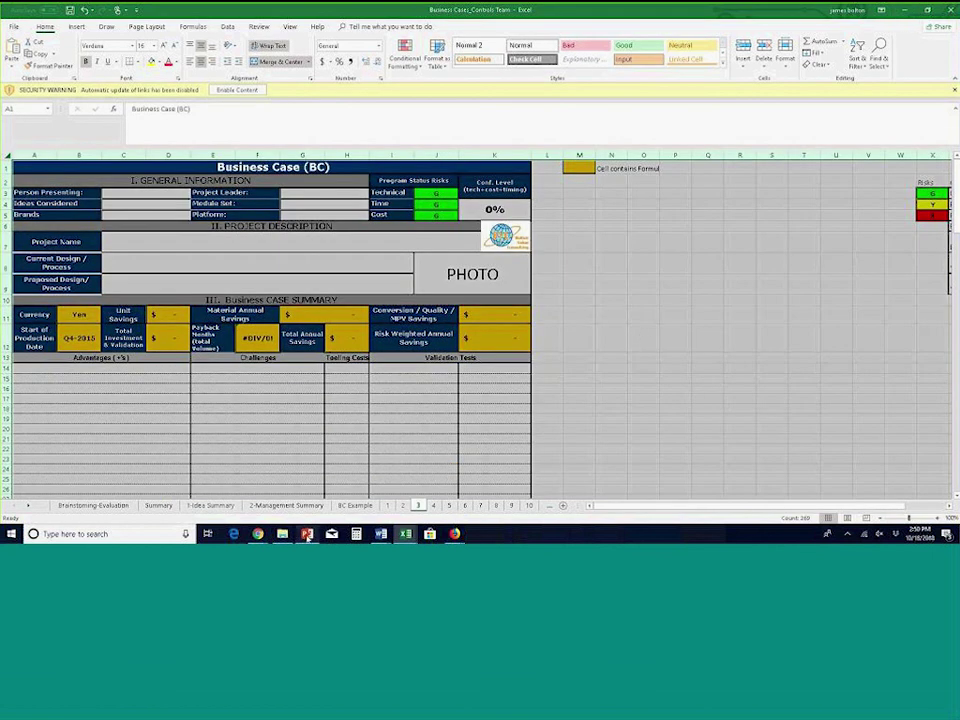
key("alt+Tab")
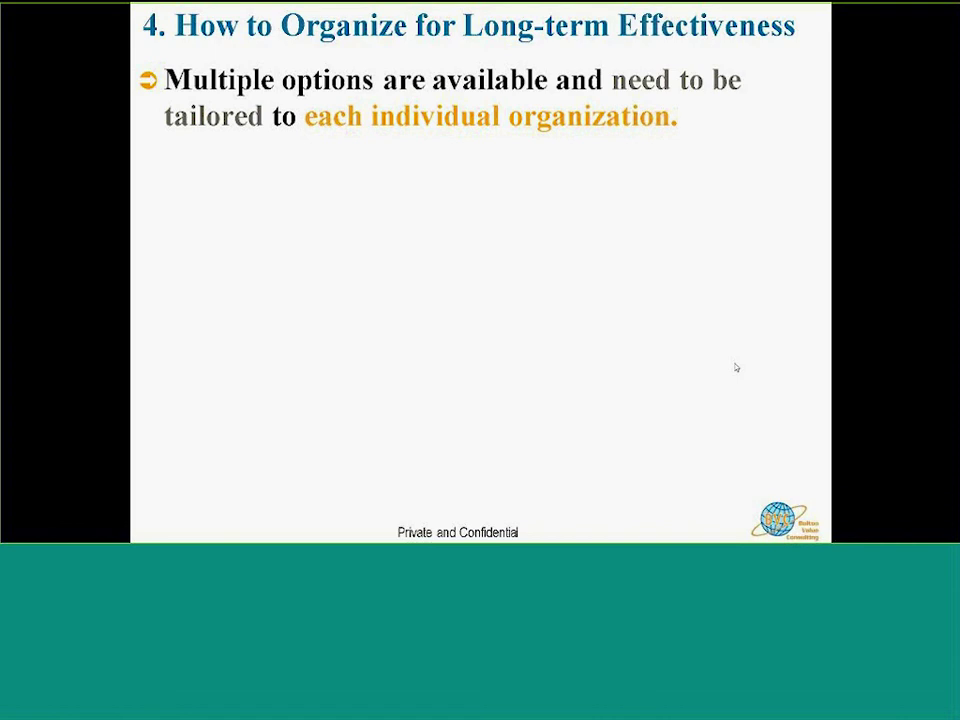
left_click(692, 364)
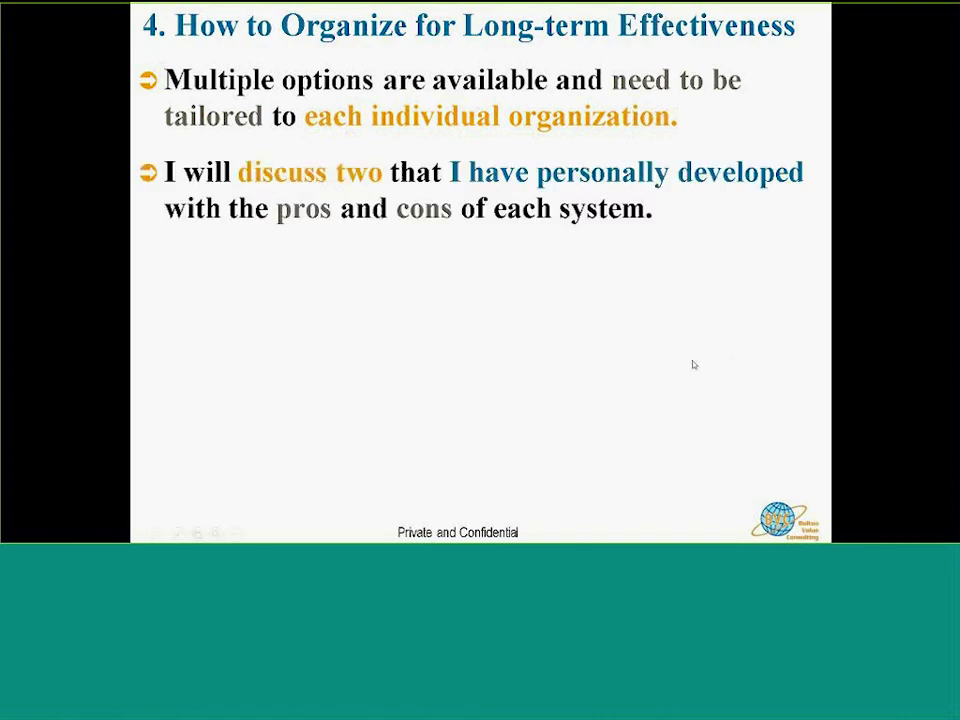
left_click(692, 364)
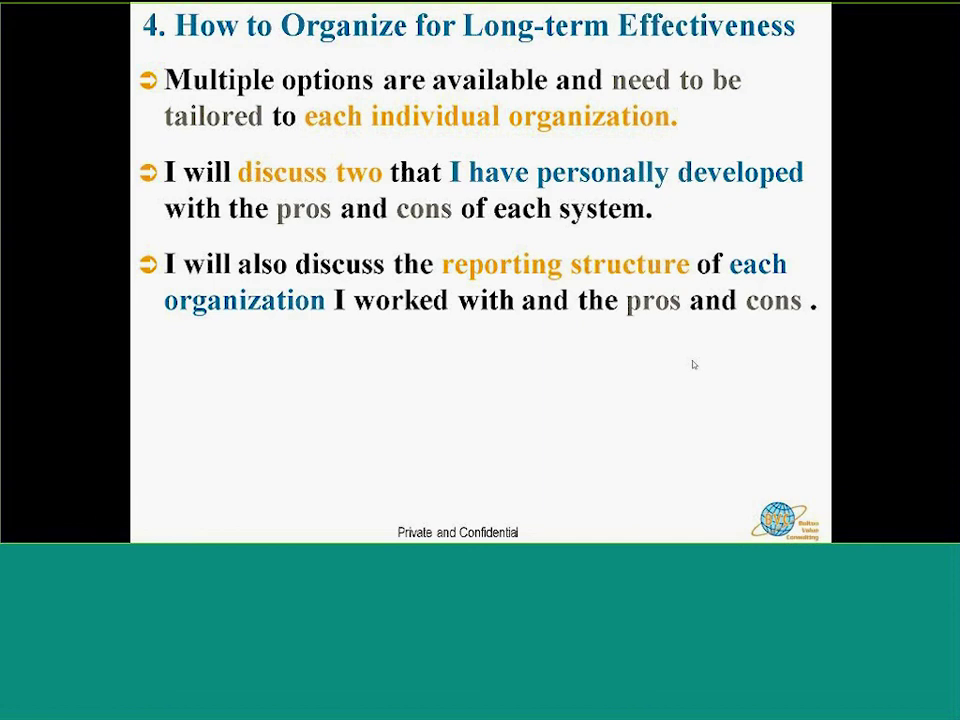
left_click(692, 364)
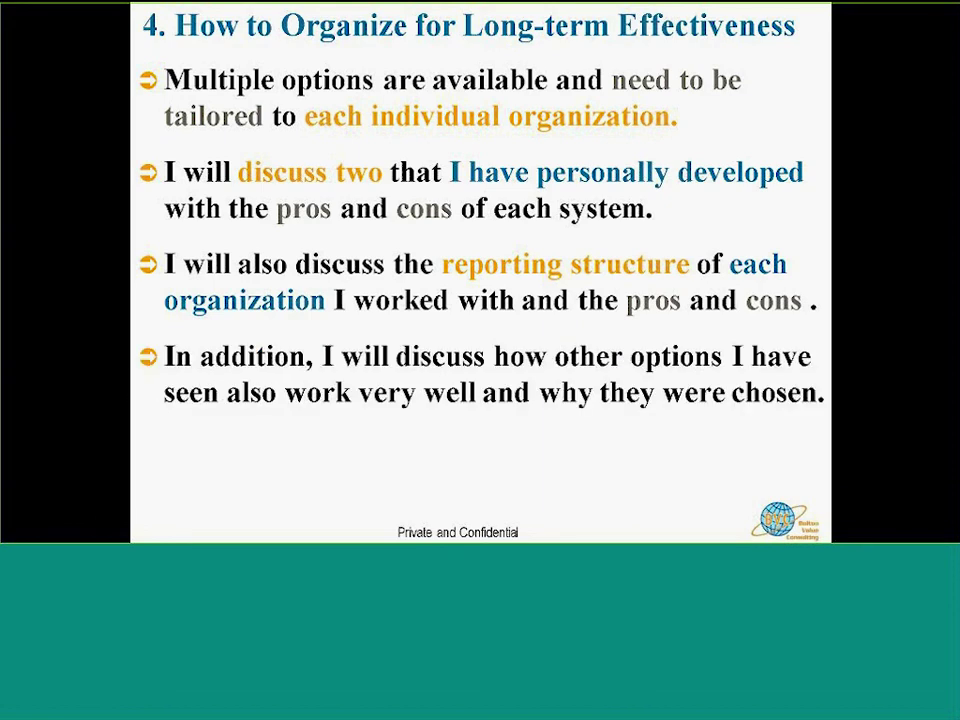